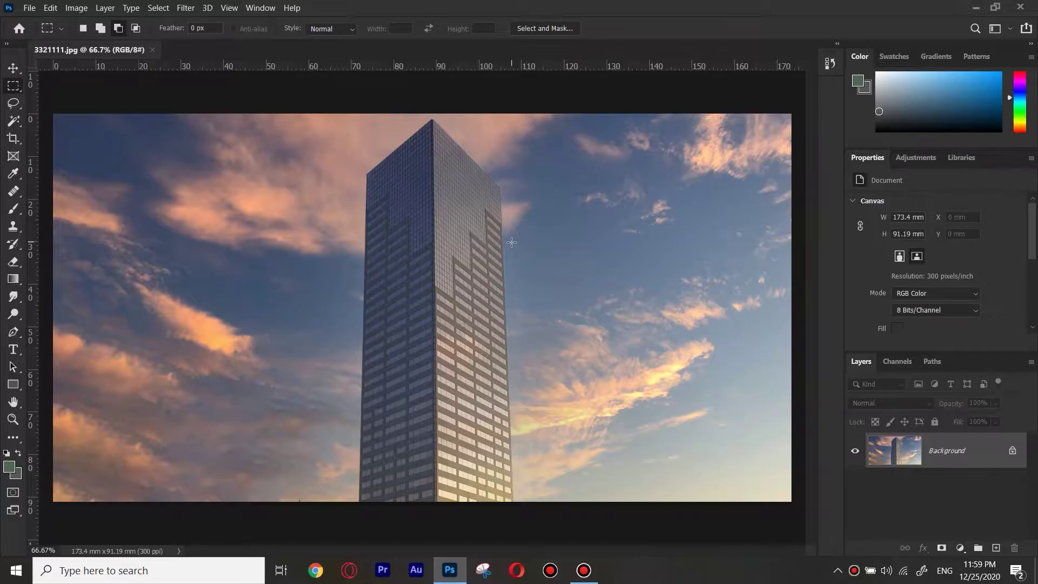
Step: Duplicate the Background layer and start Perspective Warp on the copy, dismissing the instruction pop-up
left_click(13, 68)
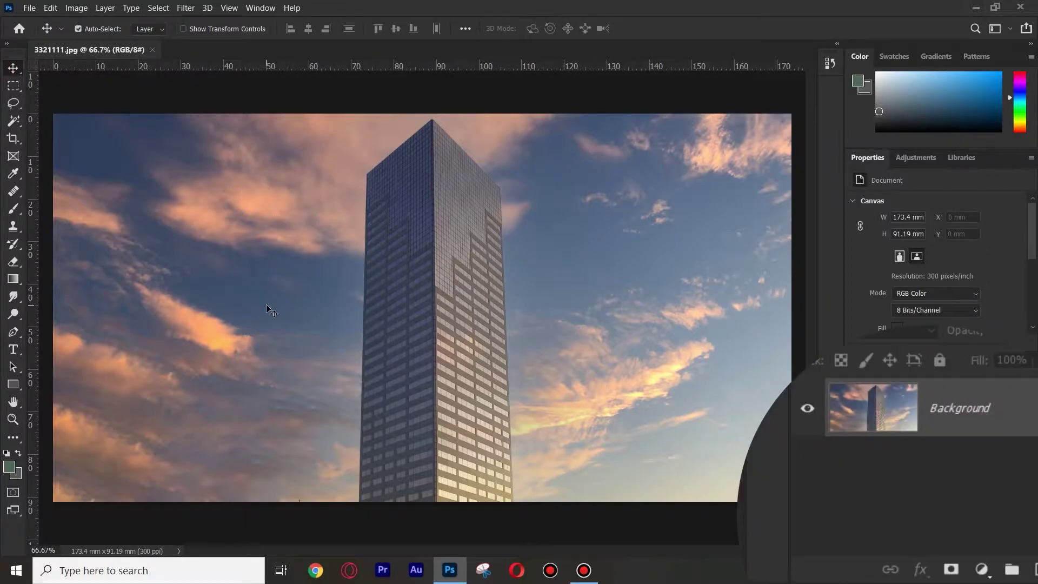
left_click_drag(990, 412, 996, 547)
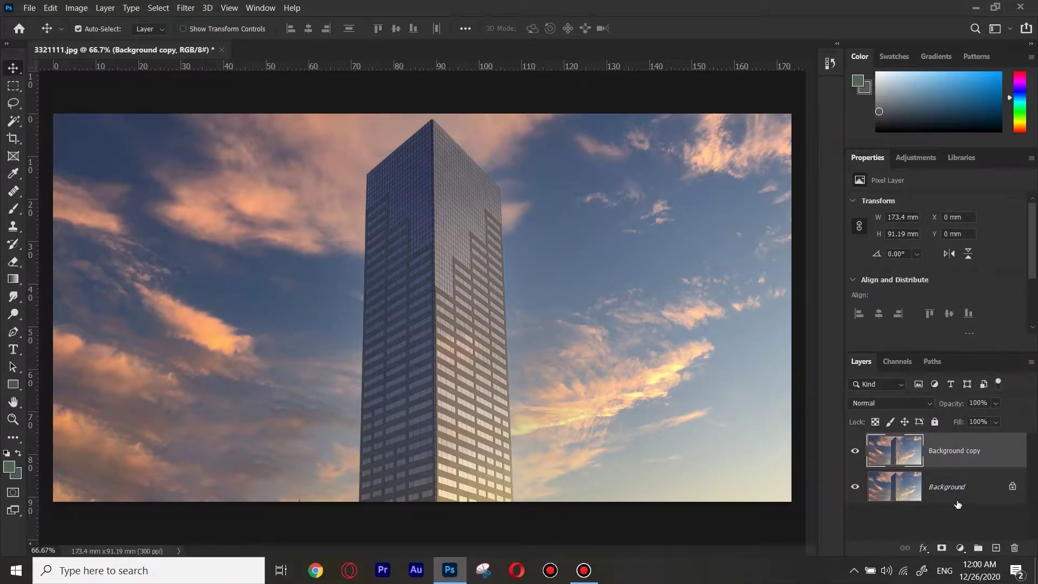
left_click(51, 11)
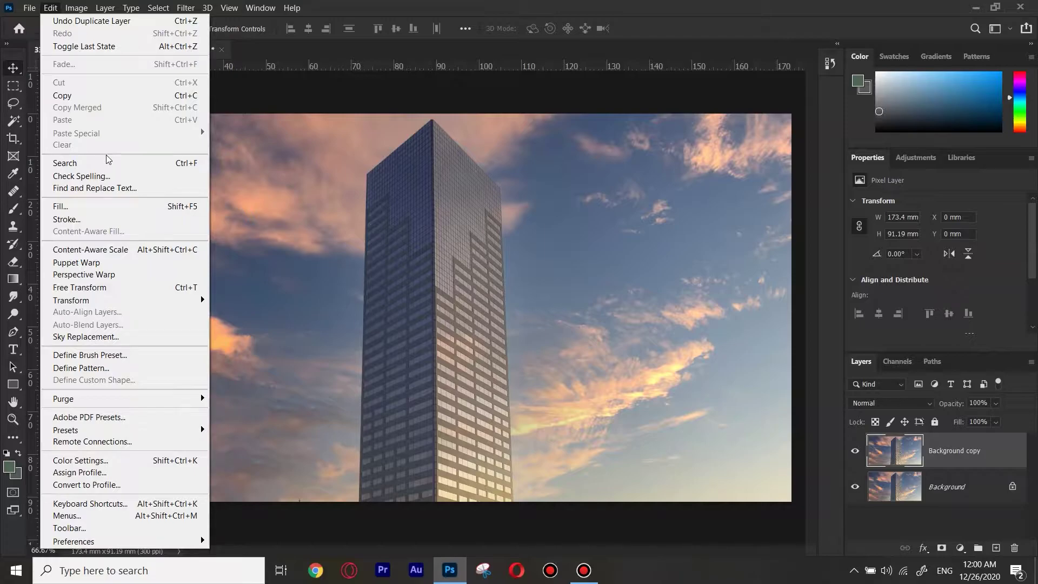
left_click(103, 265)
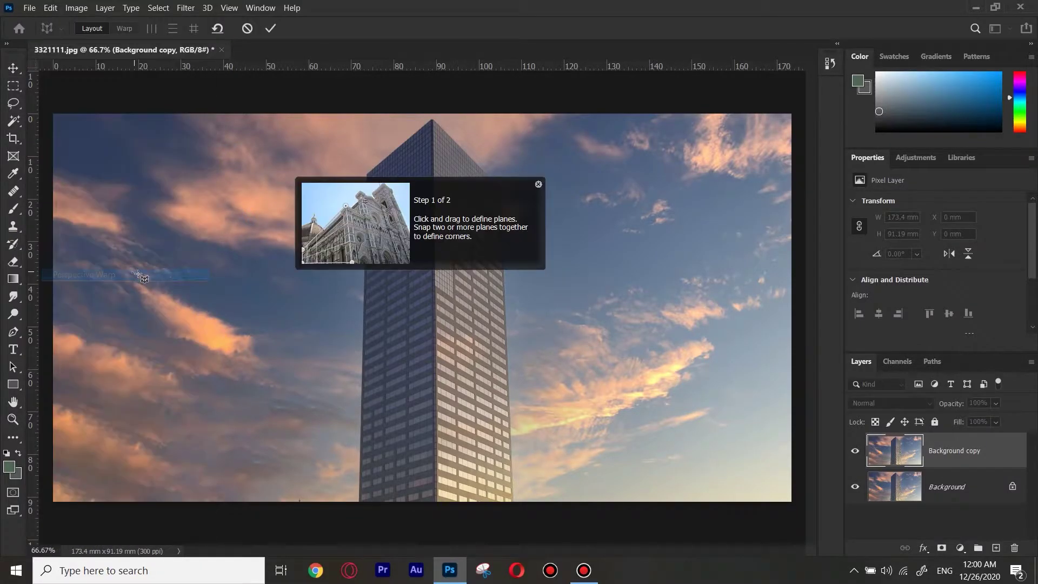
left_click(539, 185)
Step: Draw a perspective plane over the building's left face and fit its upper corners to the roof peak and outer roof corner
left_click_drag(368, 174, 435, 500)
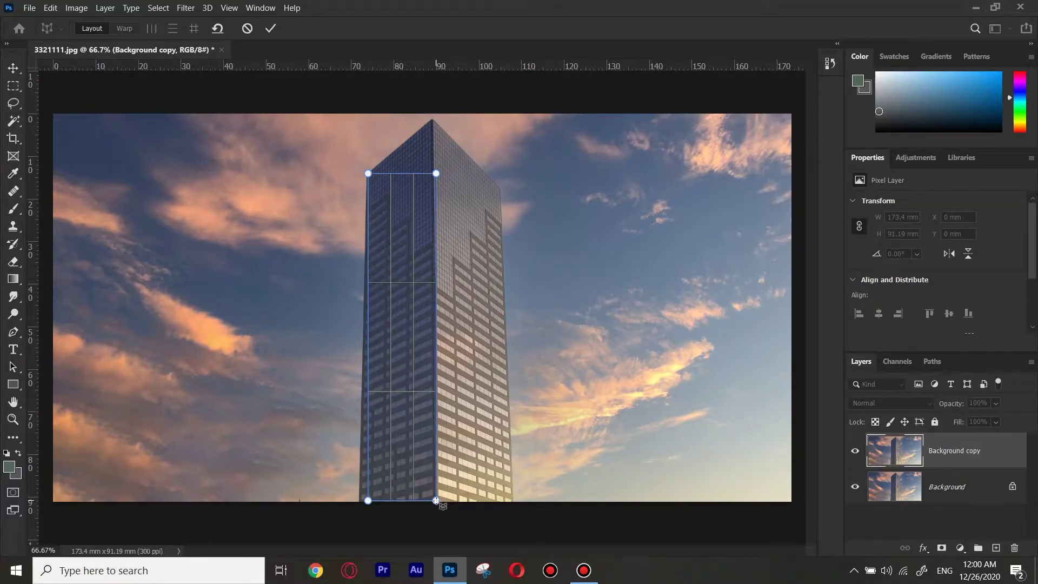
left_click_drag(367, 501, 358, 504)
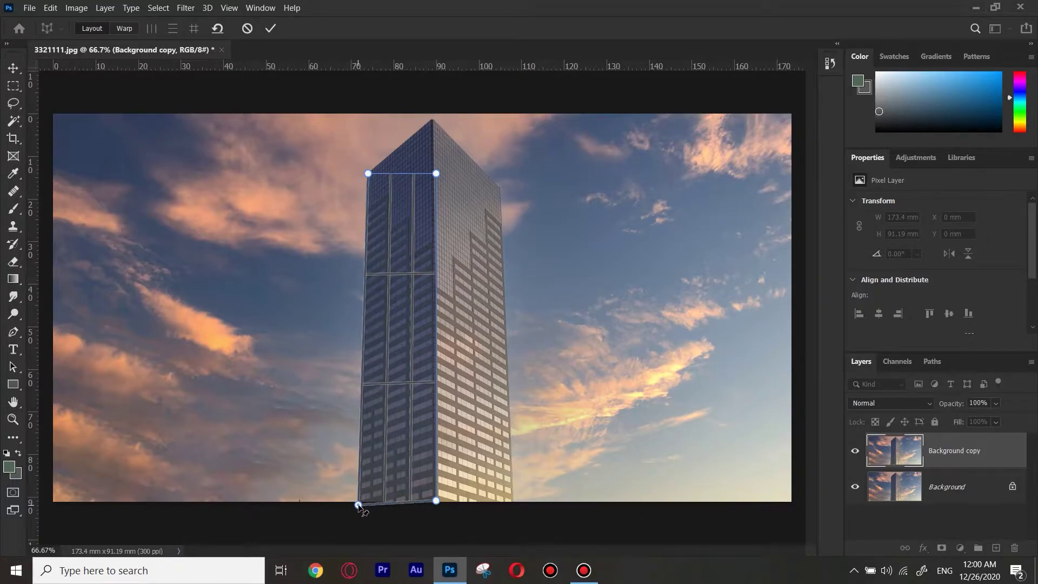
scroll(412, 110, "up", 5)
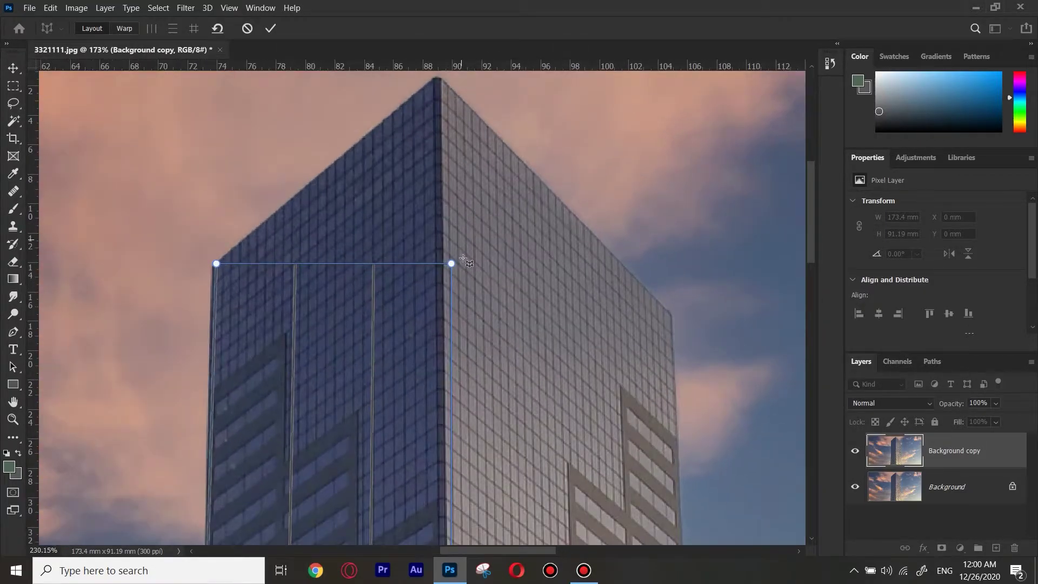
left_click_drag(453, 265, 441, 76)
left_click_drag(216, 270, 209, 268)
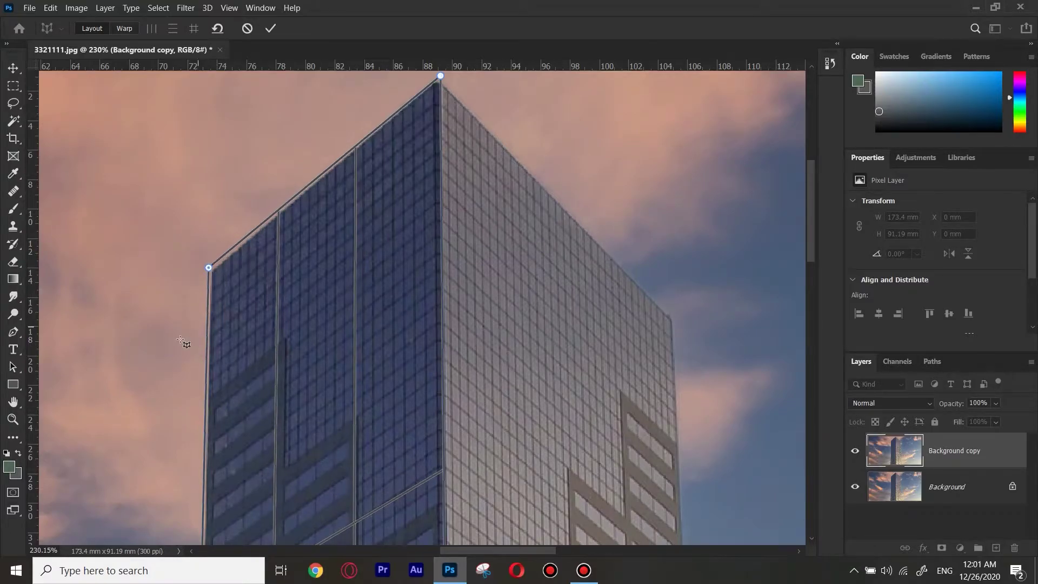
Step: Align the left plane's lower corners with the face's vertical edges, extending them slightly below the image's bottom edge
scroll(183, 342, "down", 6)
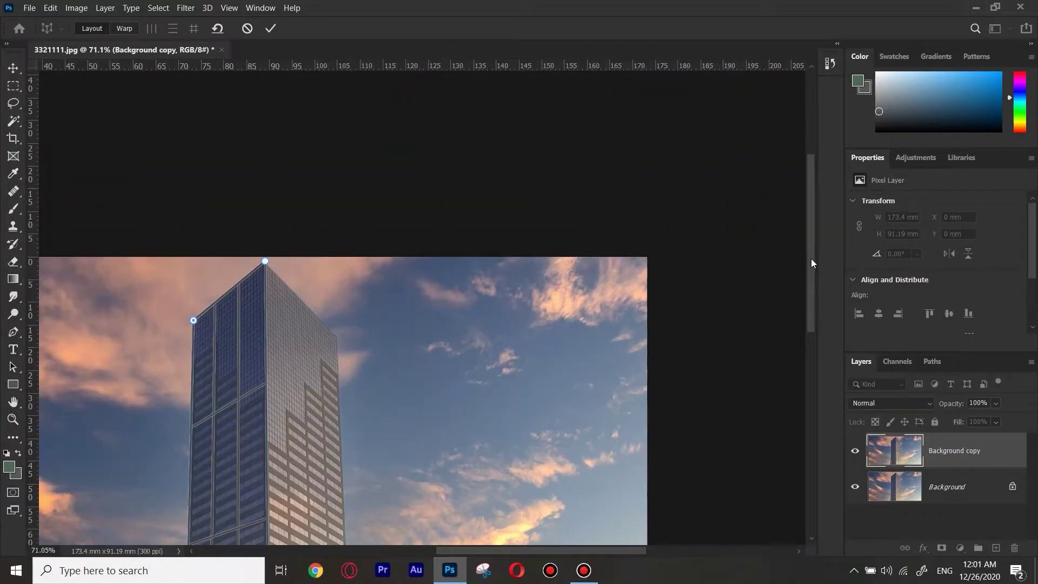
scroll(811, 263, "down", 5)
scroll(185, 417, "up", 4)
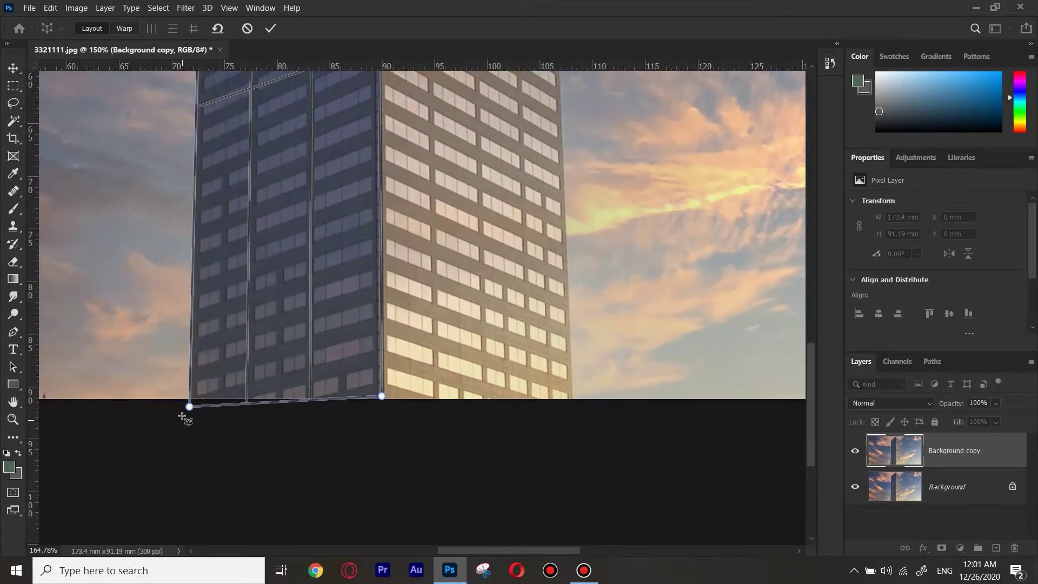
scroll(186, 416, "up", 2)
left_click_drag(194, 404, 193, 396)
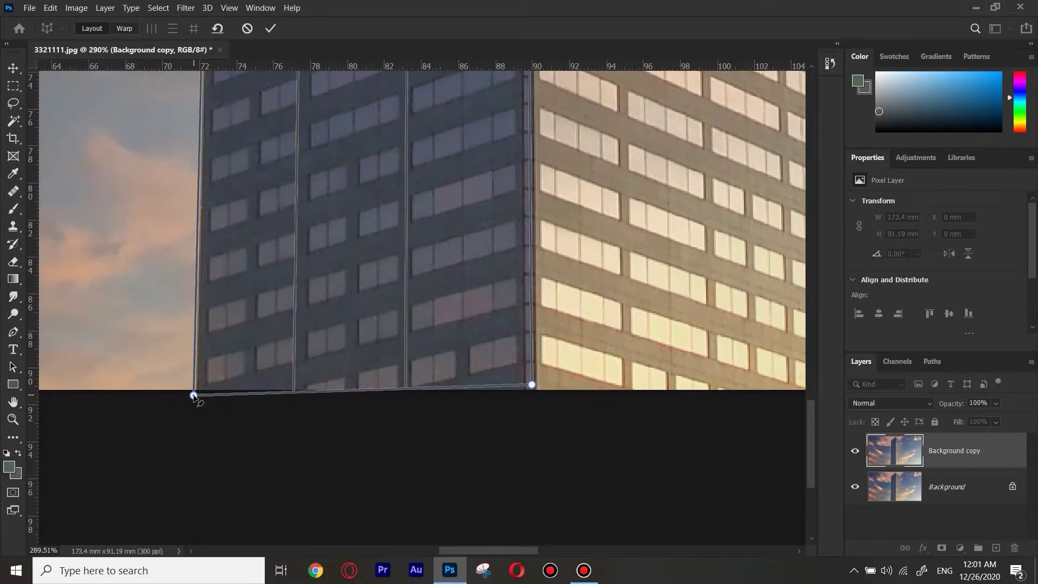
left_click_drag(533, 386, 535, 407)
left_click_drag(193, 395, 194, 447)
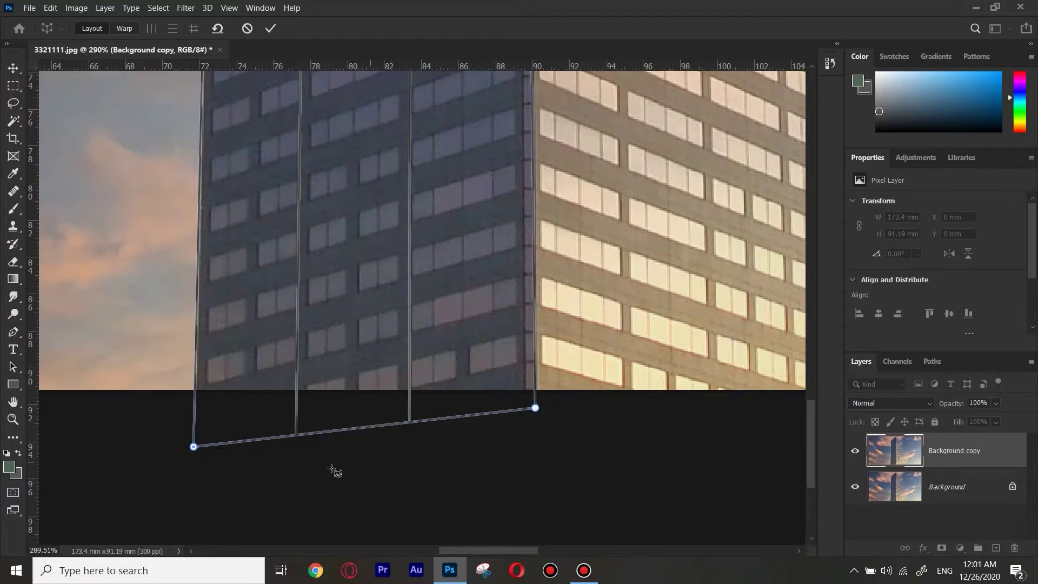
Step: Add a second perspective plane over the building's right face, snapped to the shared vertical edge, and place its outer corners
scroll(498, 385, "down", 6)
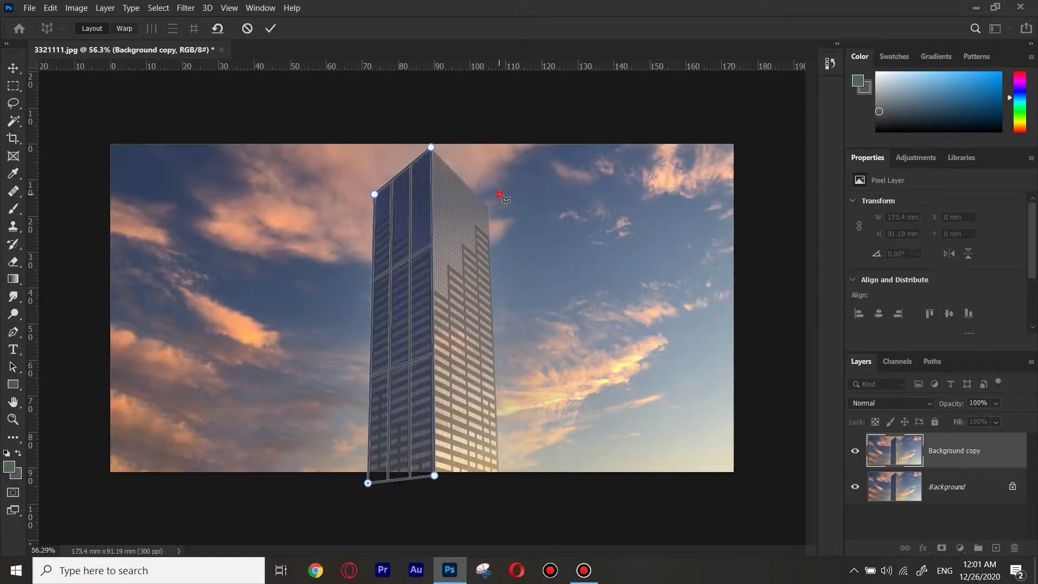
left_click(498, 198)
left_click_drag(499, 194, 431, 147)
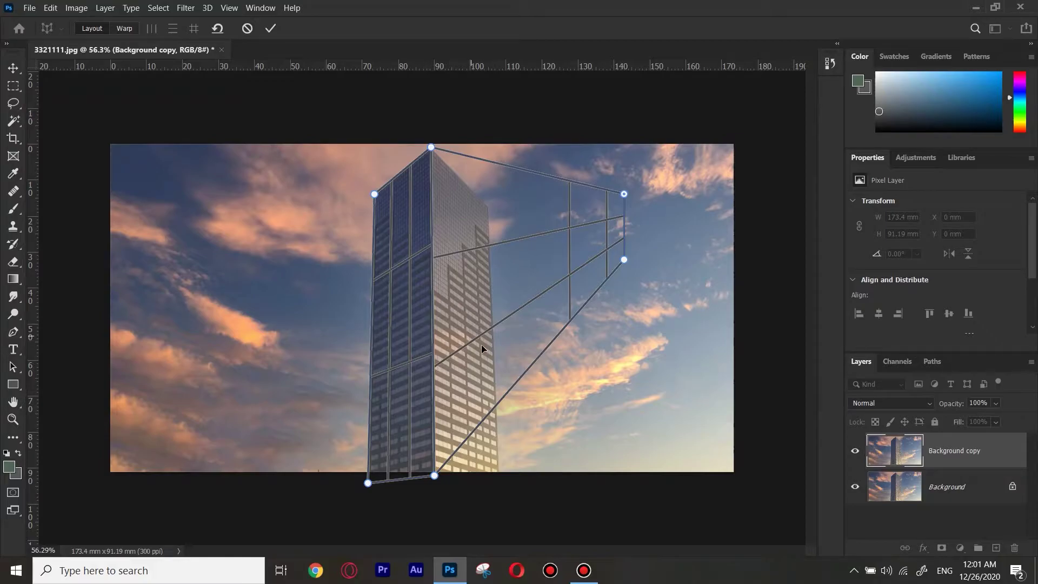
left_click_drag(625, 260, 498, 479)
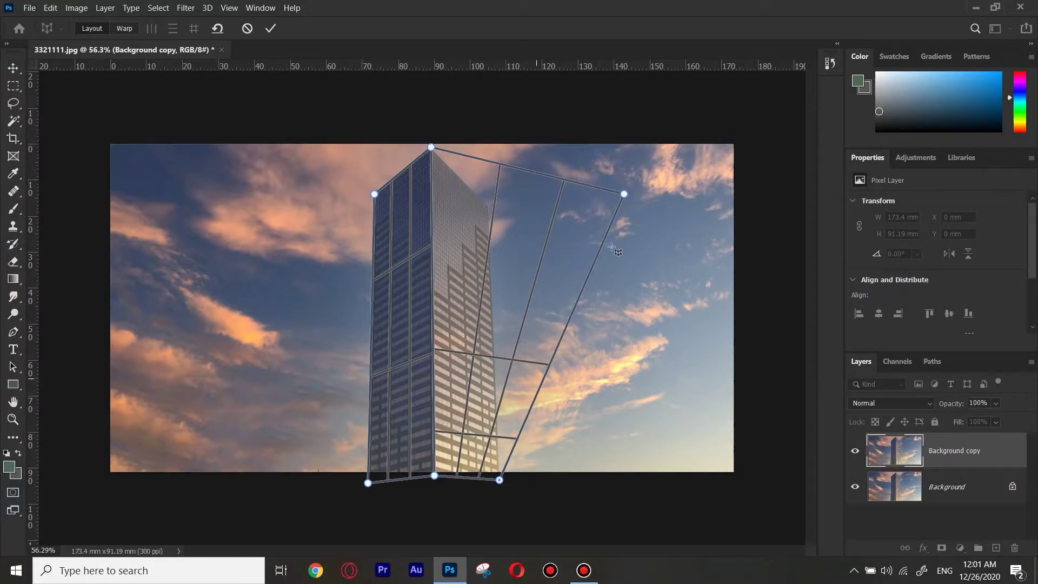
left_click_drag(625, 194, 504, 203)
Step: Refine the right plane's upper outer corner so it sits exactly on the building's roof corner
scroll(503, 204, "up", 8)
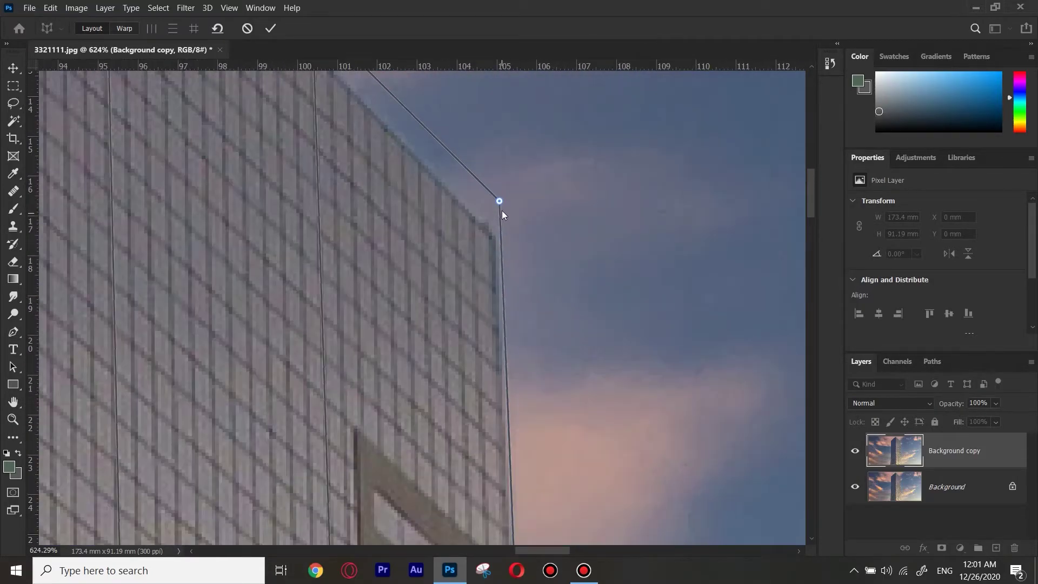
left_click_drag(499, 201, 502, 228)
scroll(510, 276, "down", 8)
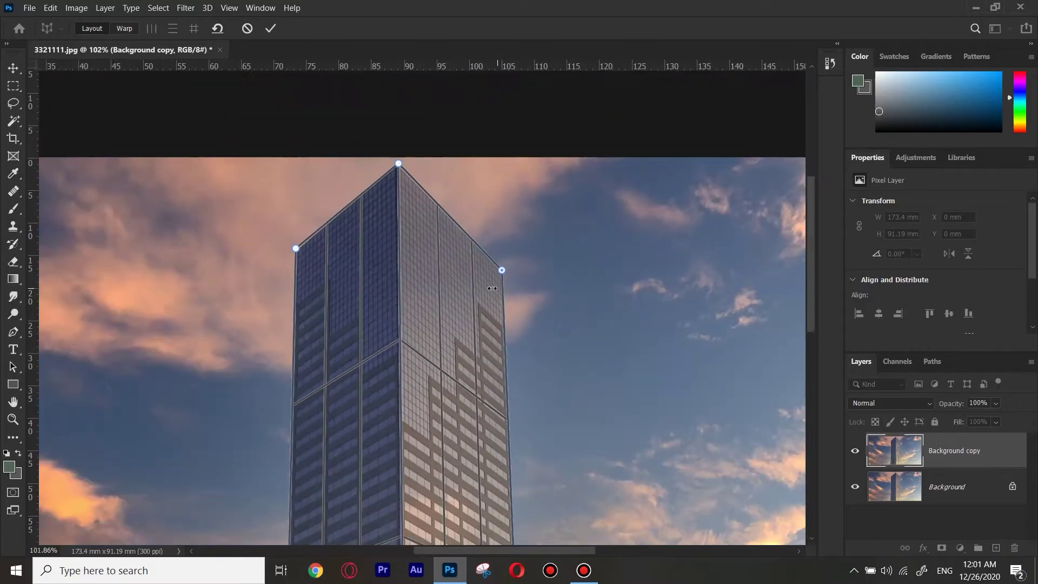
scroll(476, 494, "up", 3)
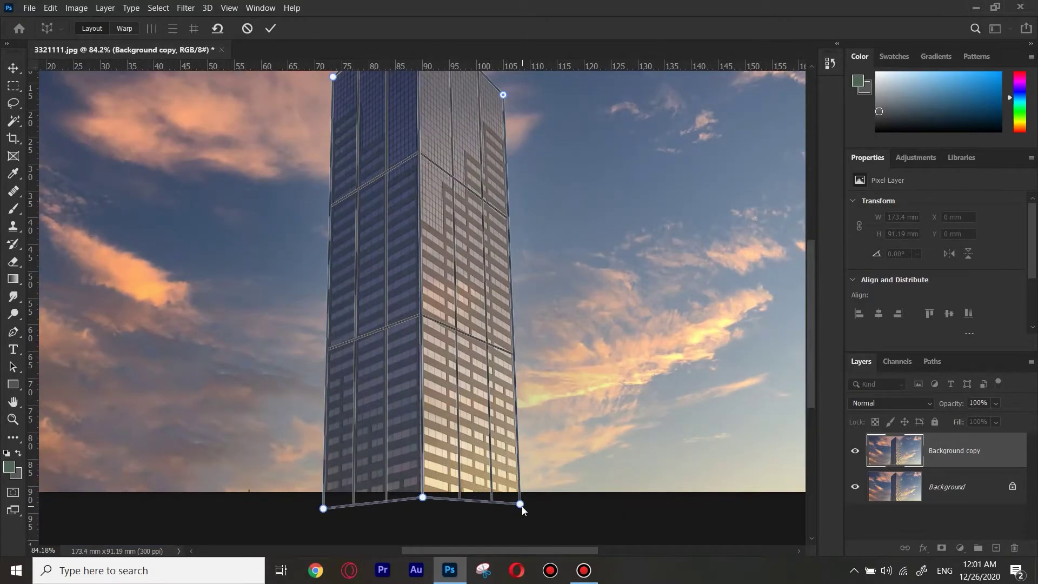
scroll(489, 344, "down", 3)
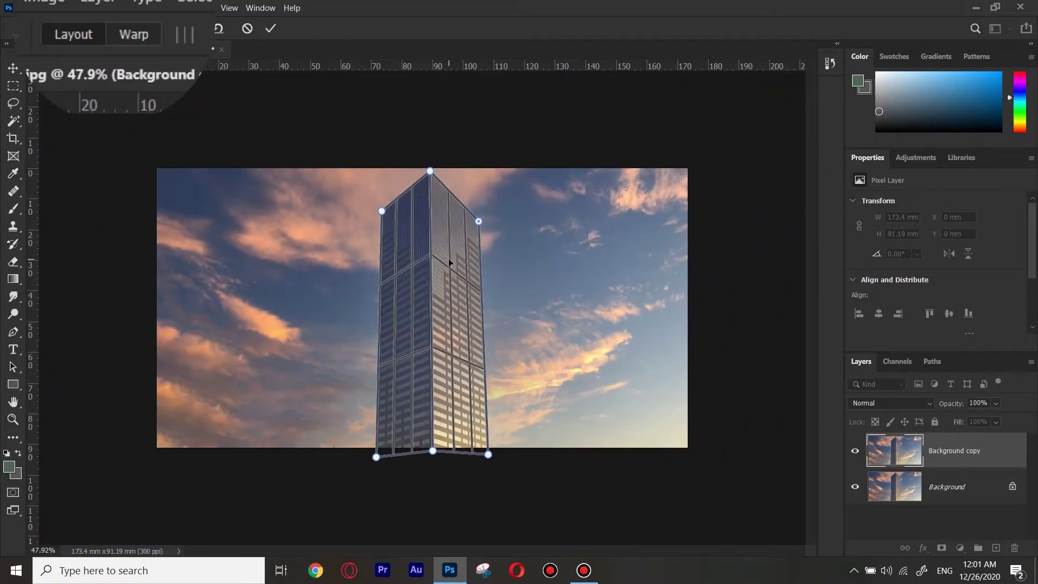
Step: Switch Perspective Warp to Warp mode, then pull both outer roof pins inward and lower the roof peak pin slightly
left_click(125, 28)
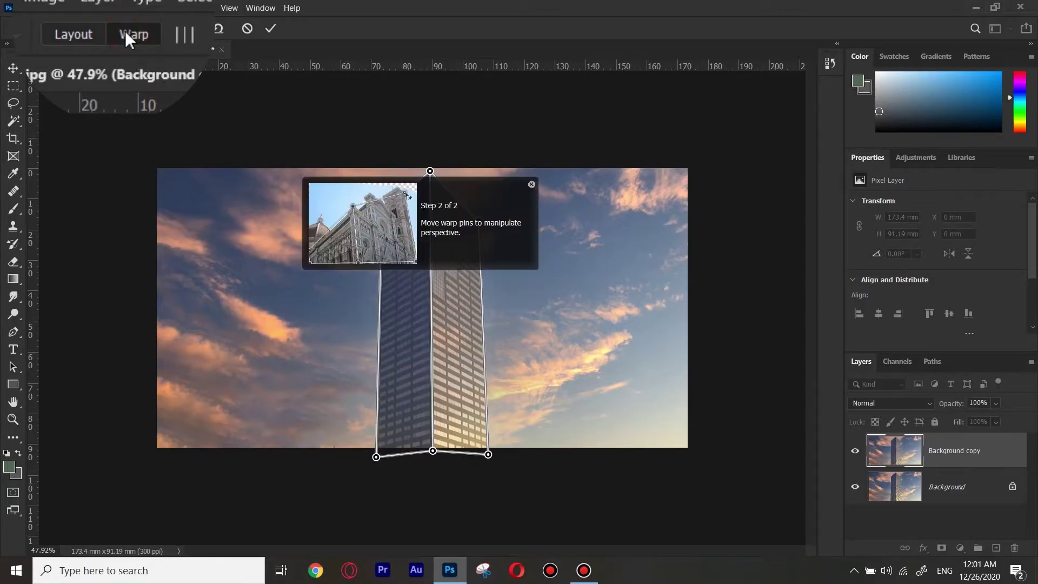
left_click(531, 185)
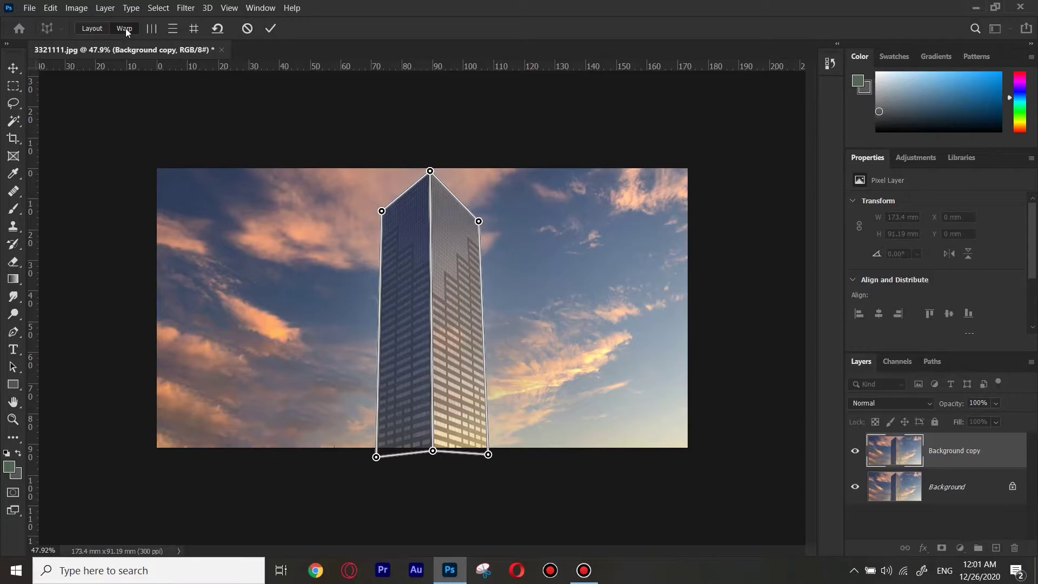
left_click_drag(382, 212, 395, 224)
left_click_drag(477, 222, 467, 223)
left_click_drag(431, 172, 431, 179)
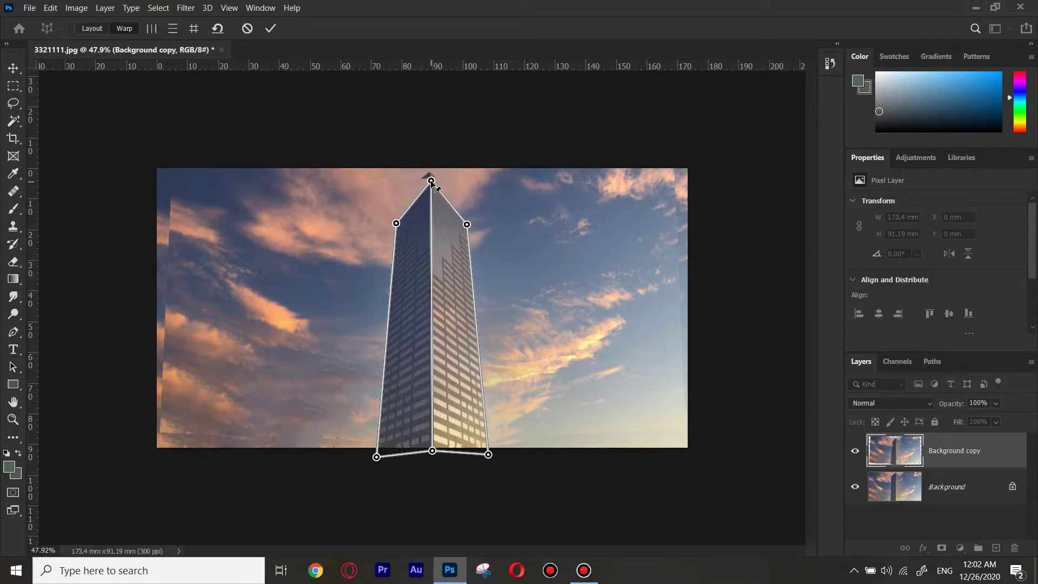
Step: Move both outer roof pins further inward and slightly down to narrow the tower's top, and commit the warp
left_click(396, 223)
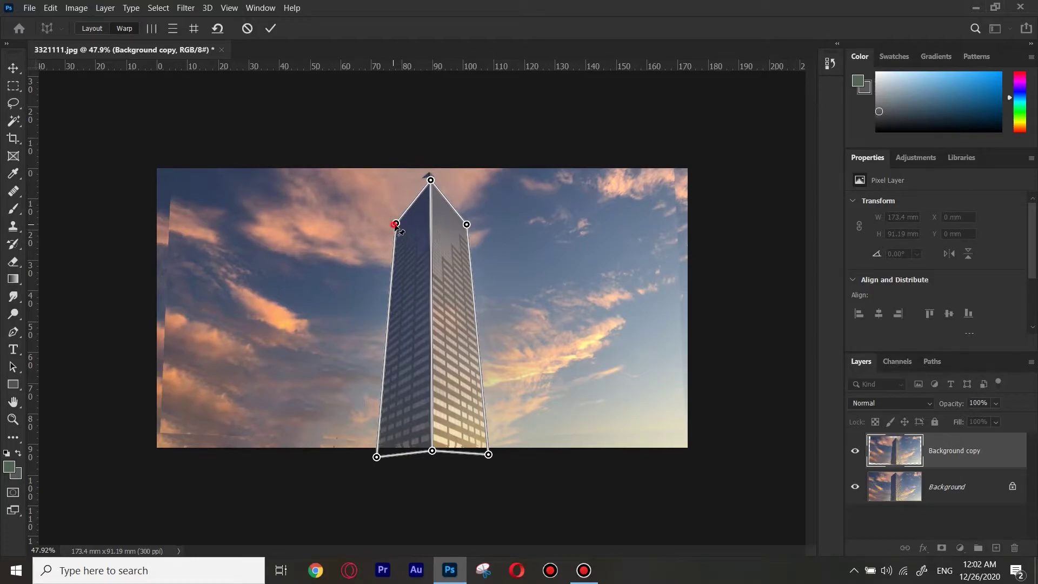
left_click_drag(396, 225, 403, 229)
left_click_drag(465, 224, 459, 228)
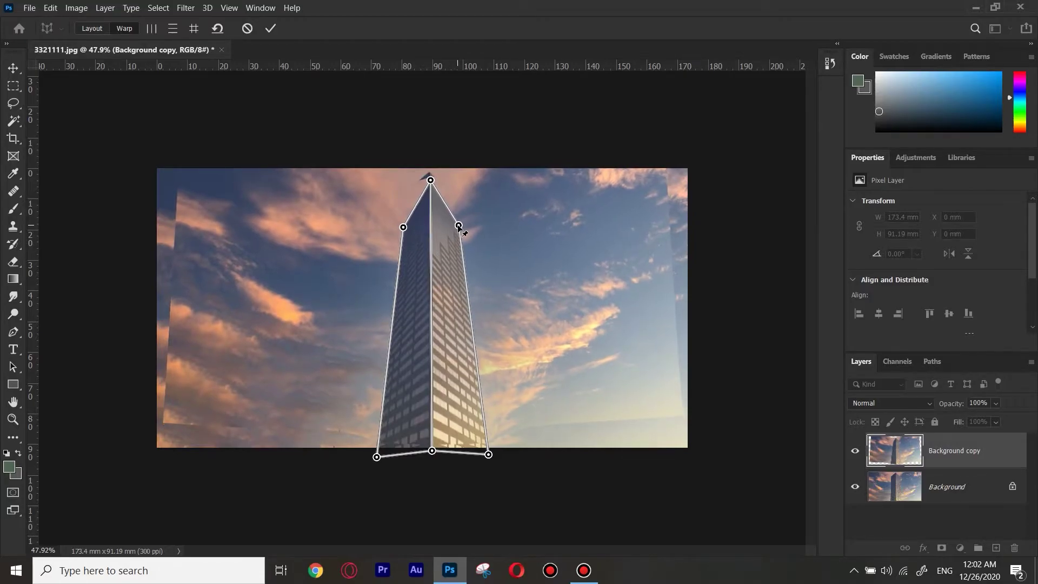
left_click(271, 28)
left_click_drag(436, 332, 437, 320)
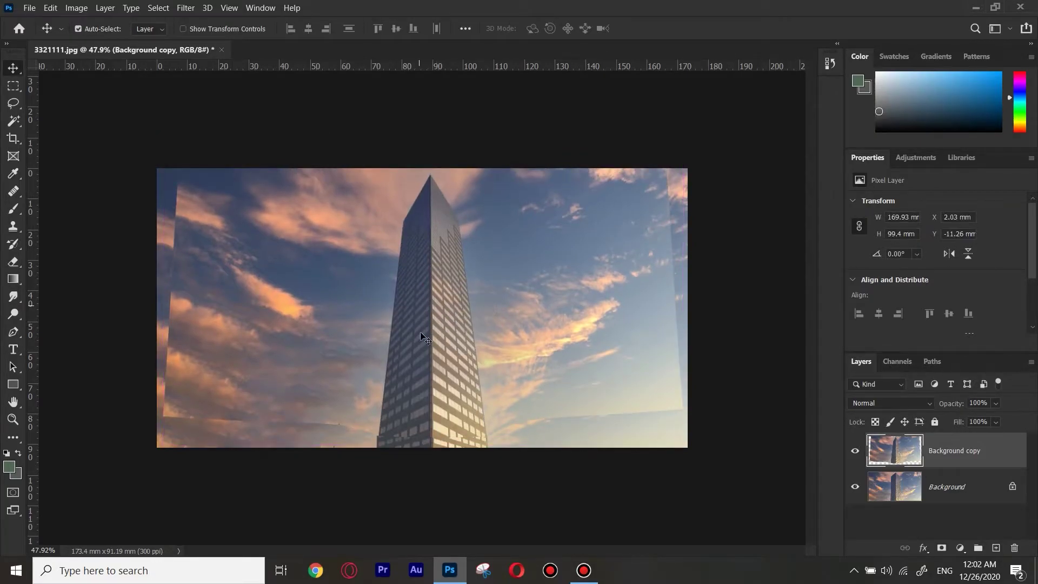
Step: Toggle layer visibility to compare the warped copy with the original, leaving the Background layer hidden
left_click(855, 486)
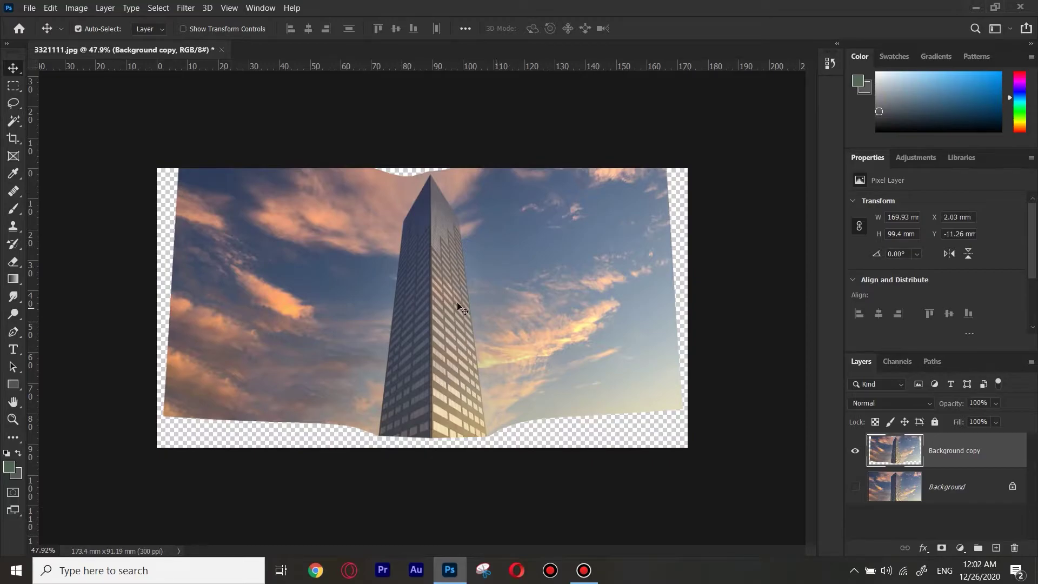
left_click(855, 487)
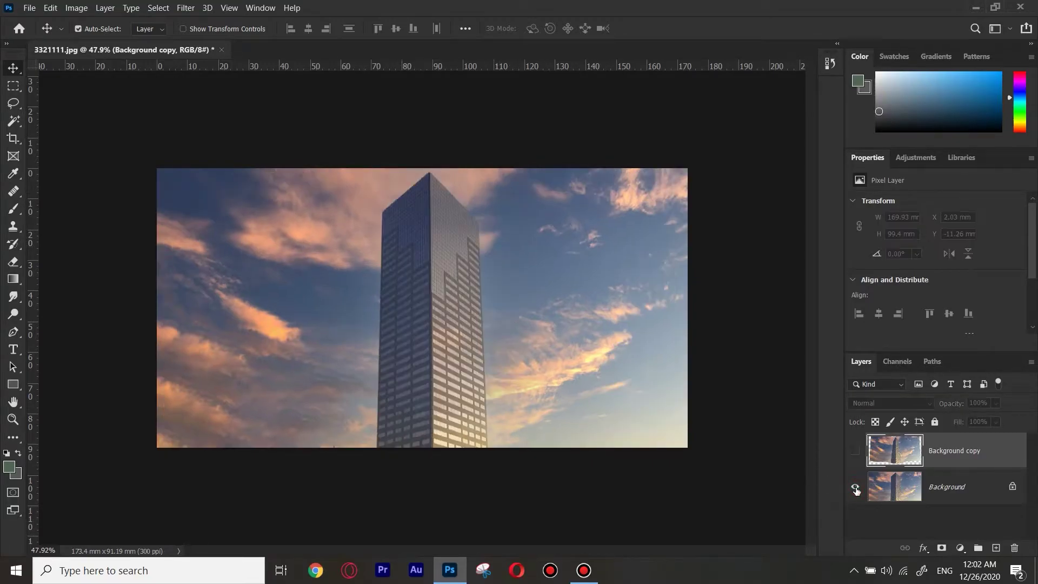
left_click(855, 488)
left_click(855, 489)
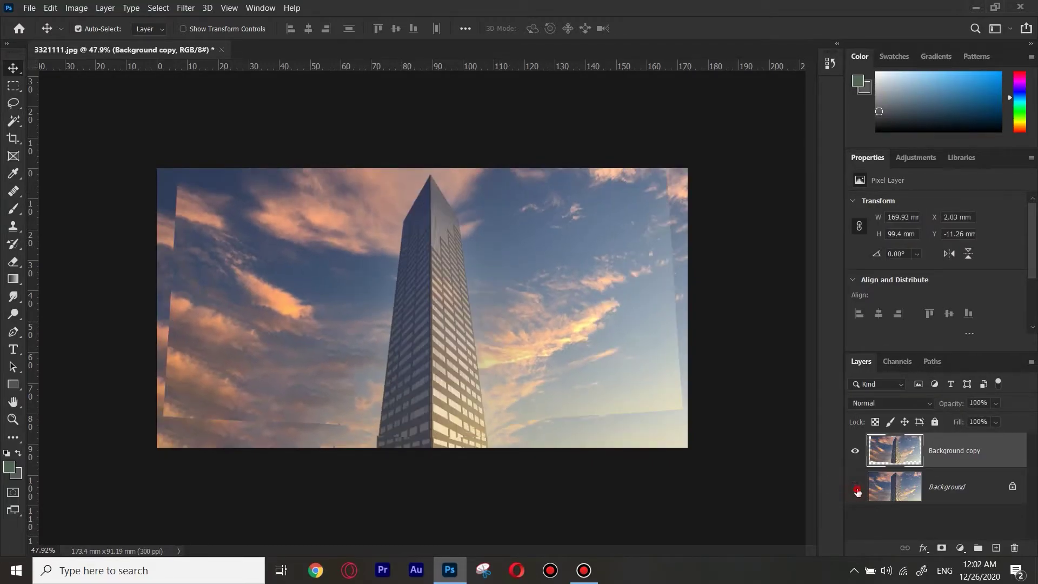
left_click(856, 489)
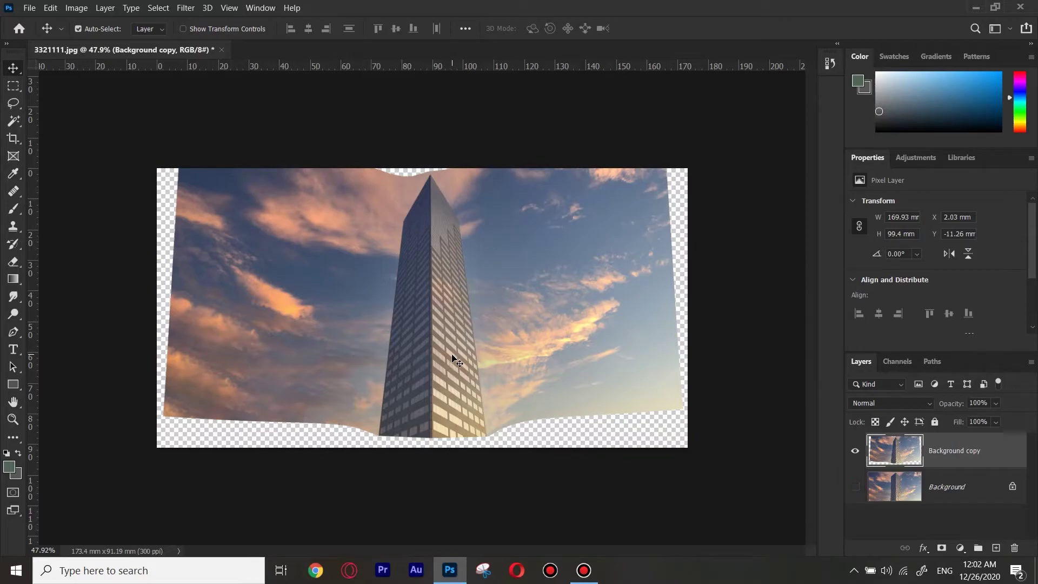
Step: Load the Background copy layer's pixels as a selection and invert it to select the empty areas around the warped image
key("ctrl")
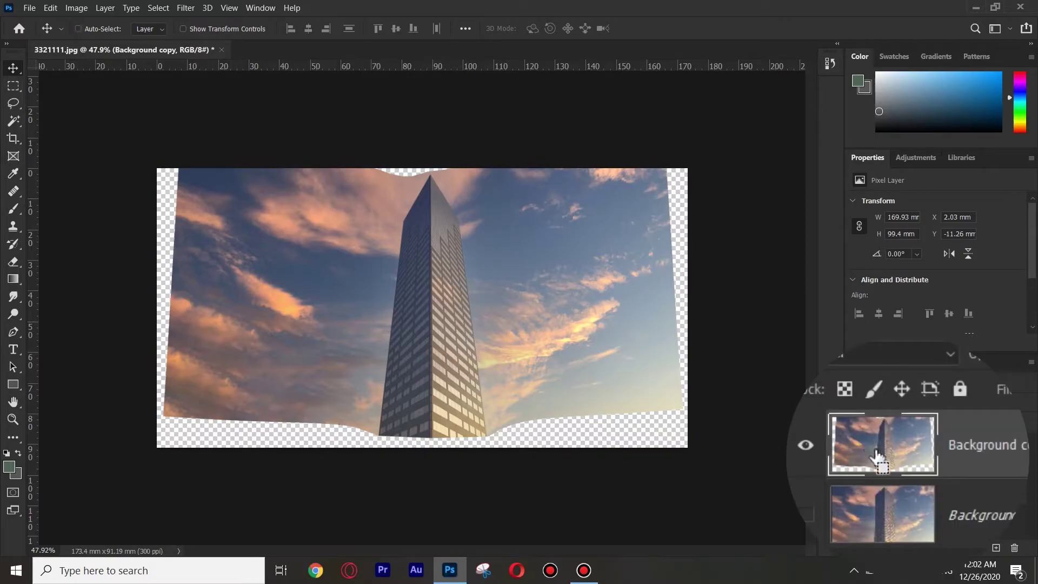
left_click(893, 456, "ctrl")
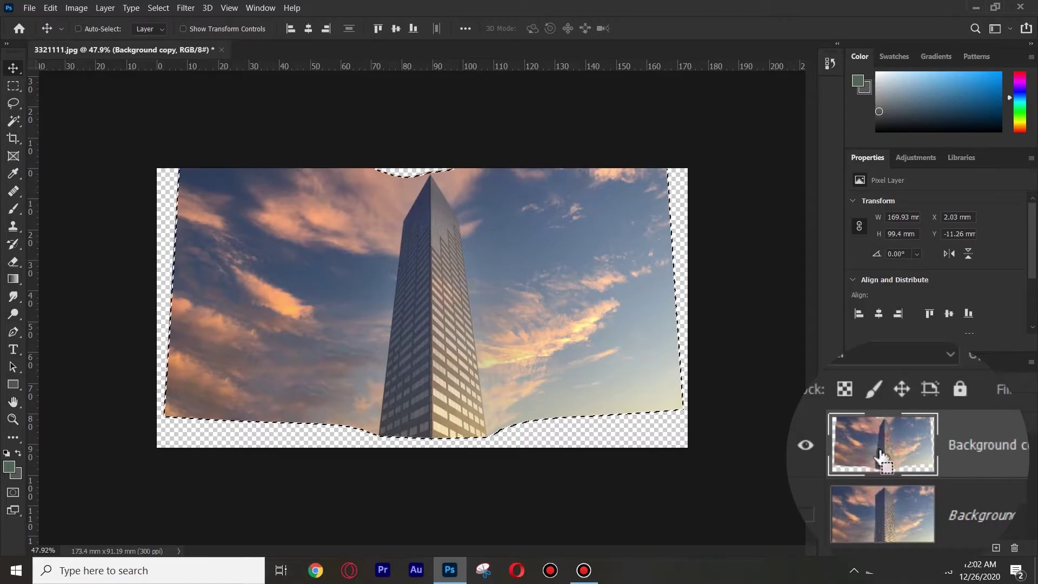
left_click(23, 81)
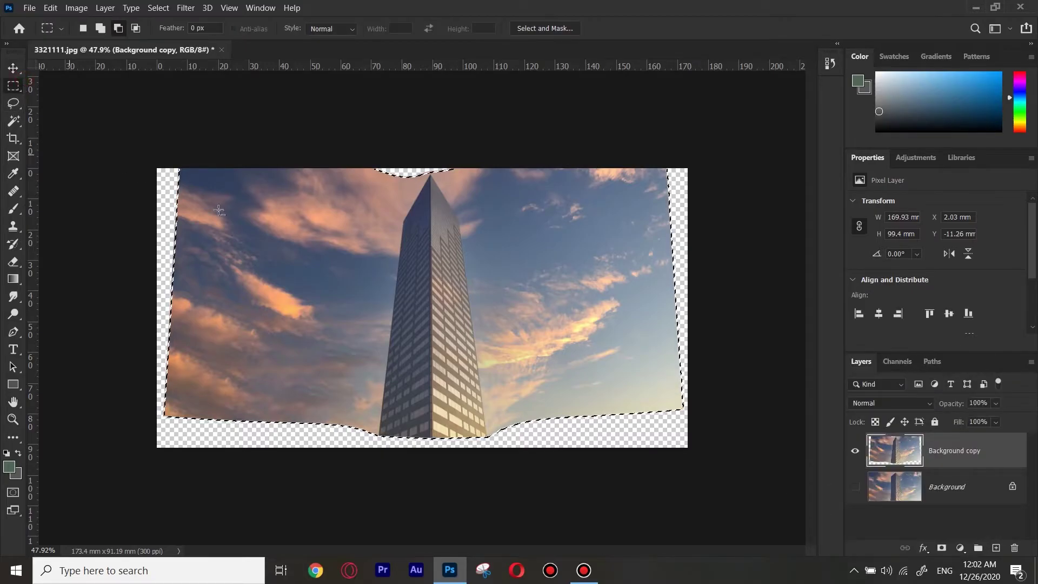
right_click(388, 197)
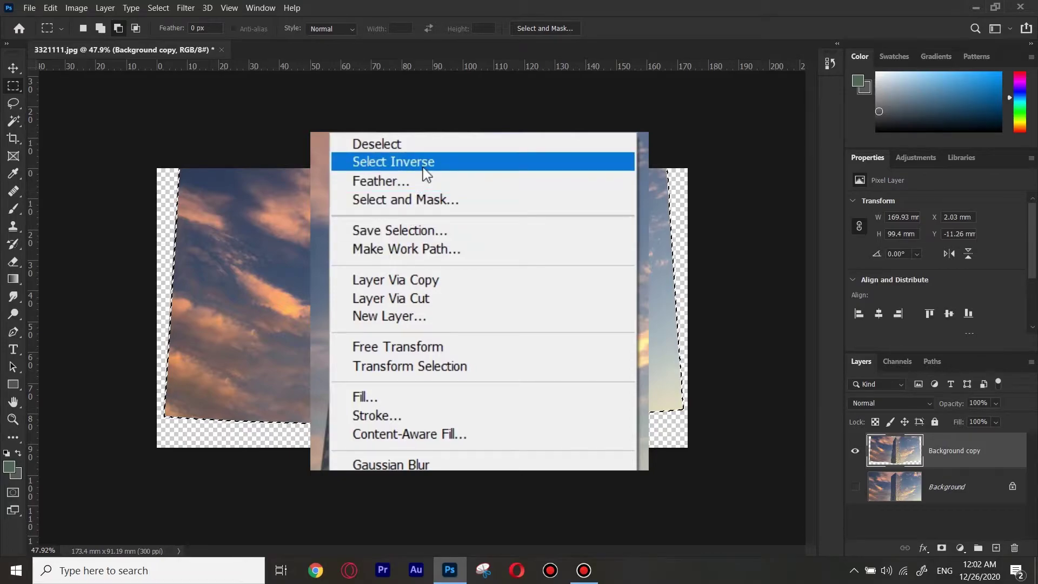
left_click(444, 216)
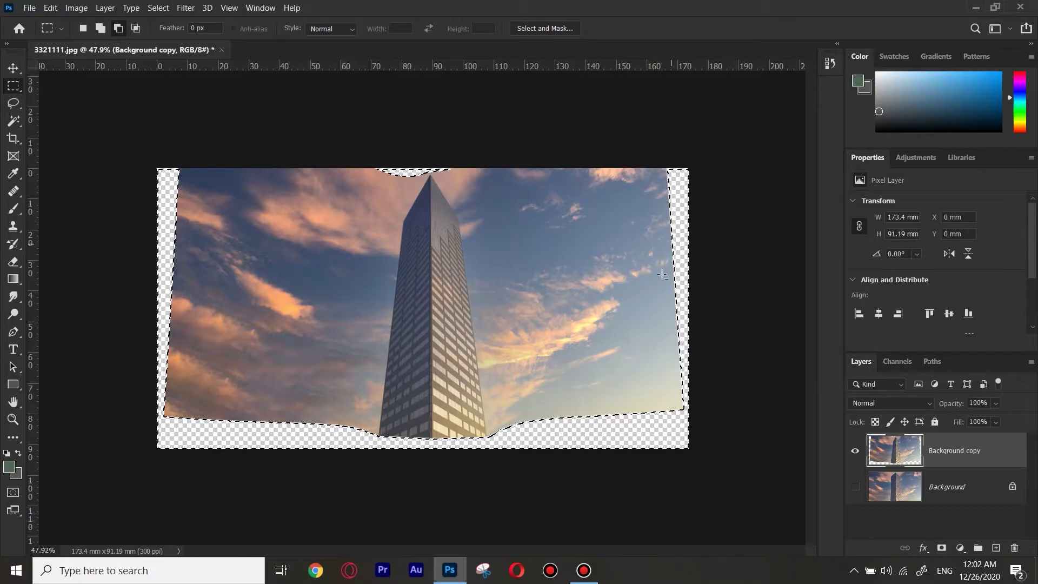
Step: Expand the selection by 5 pixels so it overlaps the warped image's edges, and check the overlap up close
left_click(154, 9)
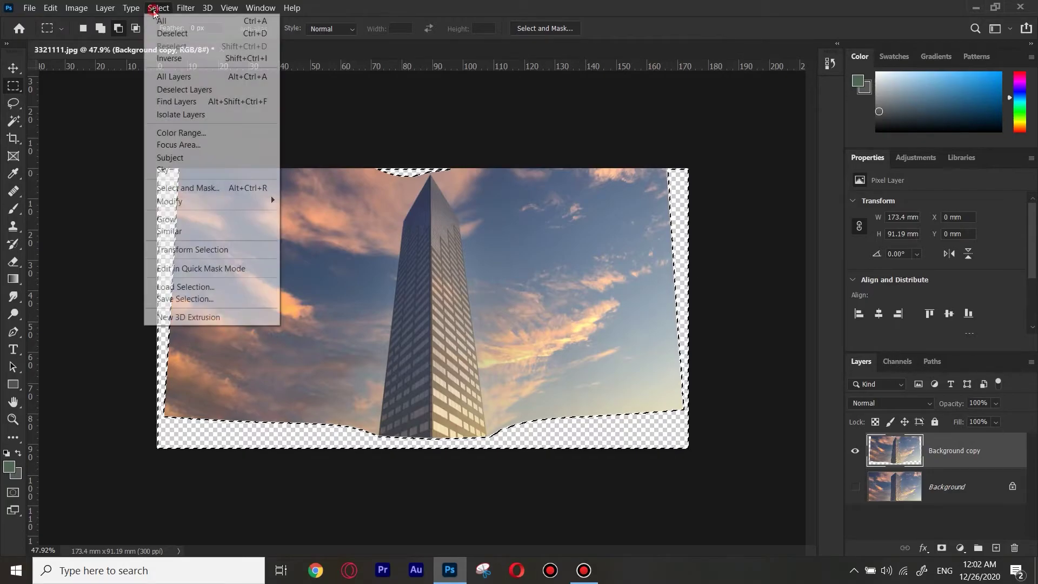
mouse_move(189, 202)
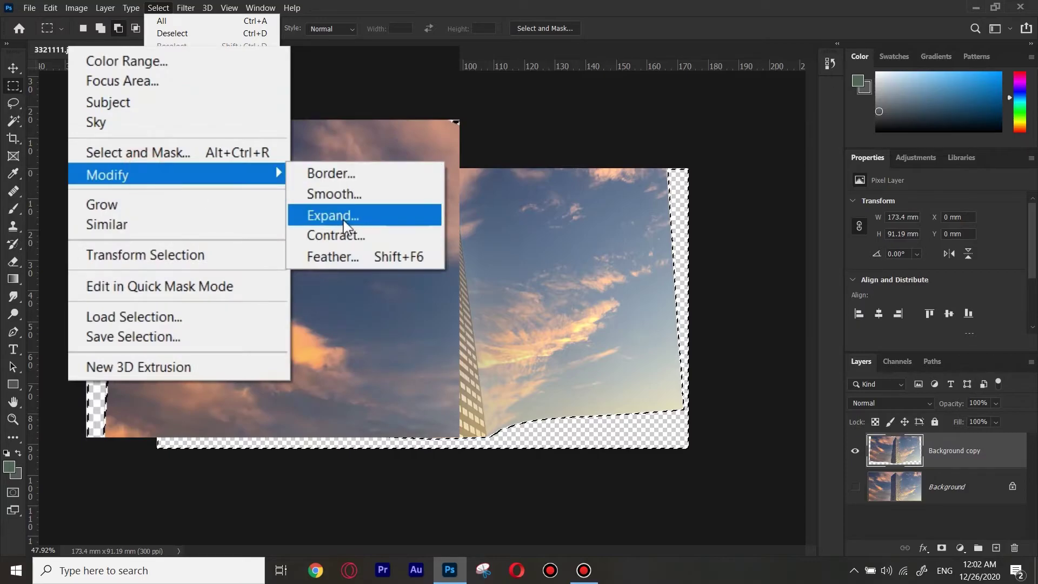
left_click(344, 219)
type("5")
key("Return")
scroll(678, 456, "up", 5)
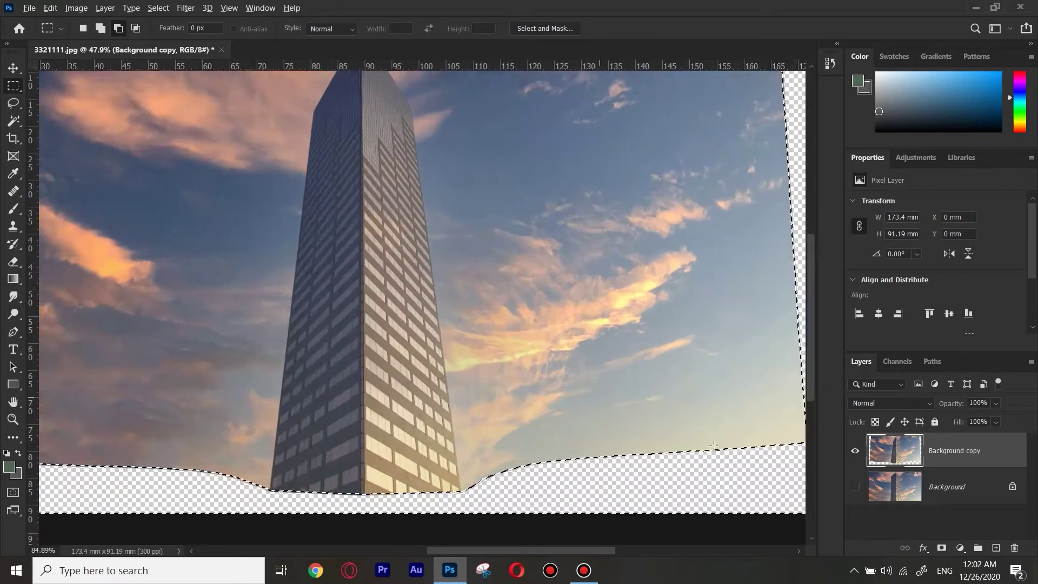
scroll(678, 457, "up", 3)
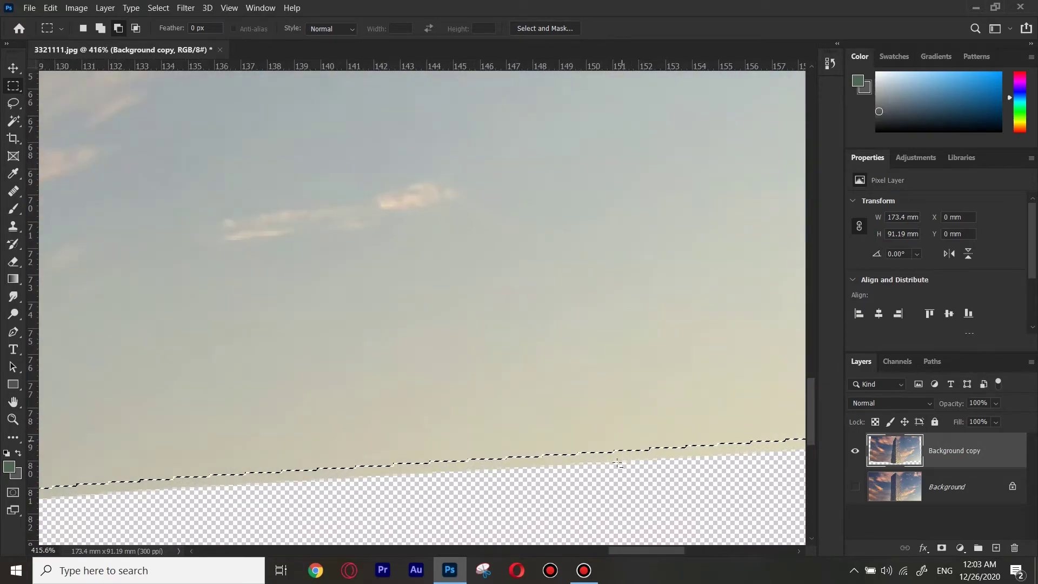
scroll(579, 456, "down", 7)
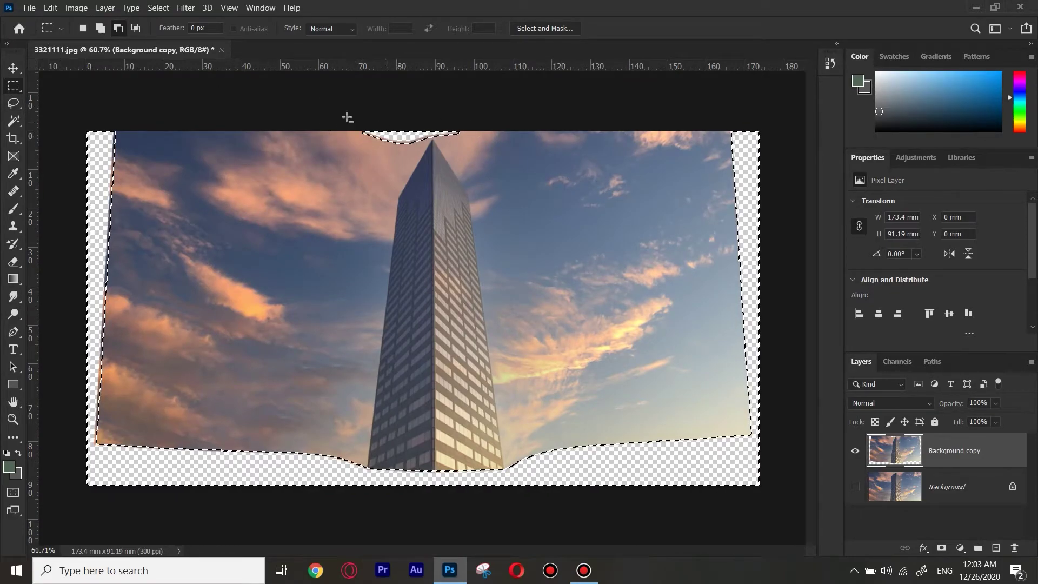
Step: Fill the selected empty edges with Content-Aware Fill, output to a new layer, and deselect
left_click(80, 8)
mouse_move(56, 9)
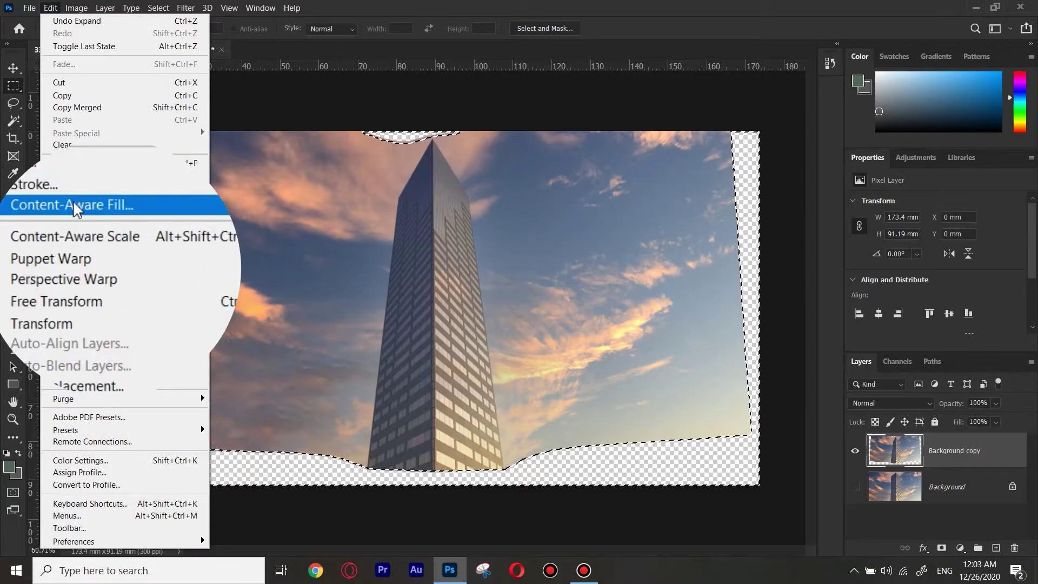
left_click(117, 231)
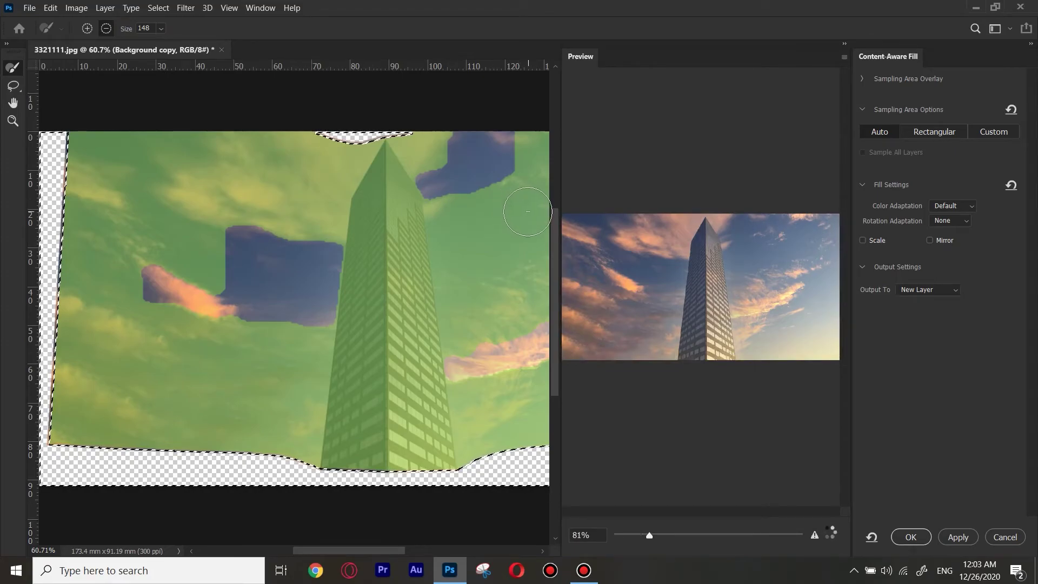
scroll(709, 352, "down", 3)
left_click(928, 289)
left_click(979, 321)
left_click(911, 537)
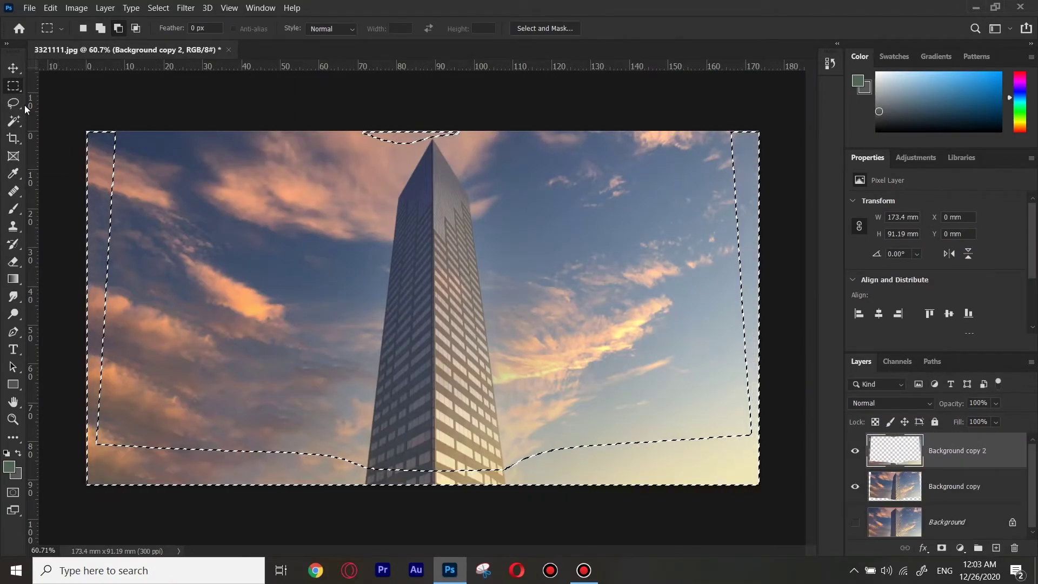
right_click(394, 215)
left_click(411, 220)
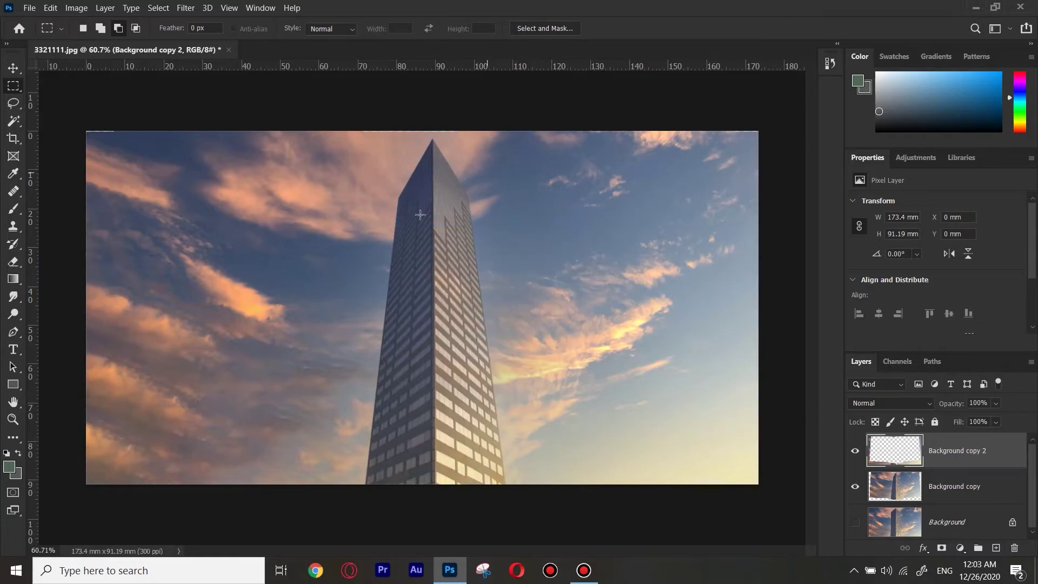
Step: Start a crop of the image and lower its upper edge slightly to just above the tower's peak
left_click(14, 138)
scroll(419, 135, "up", 5)
left_click_drag(437, 145, 445, 158)
scroll(445, 157, "down", 6)
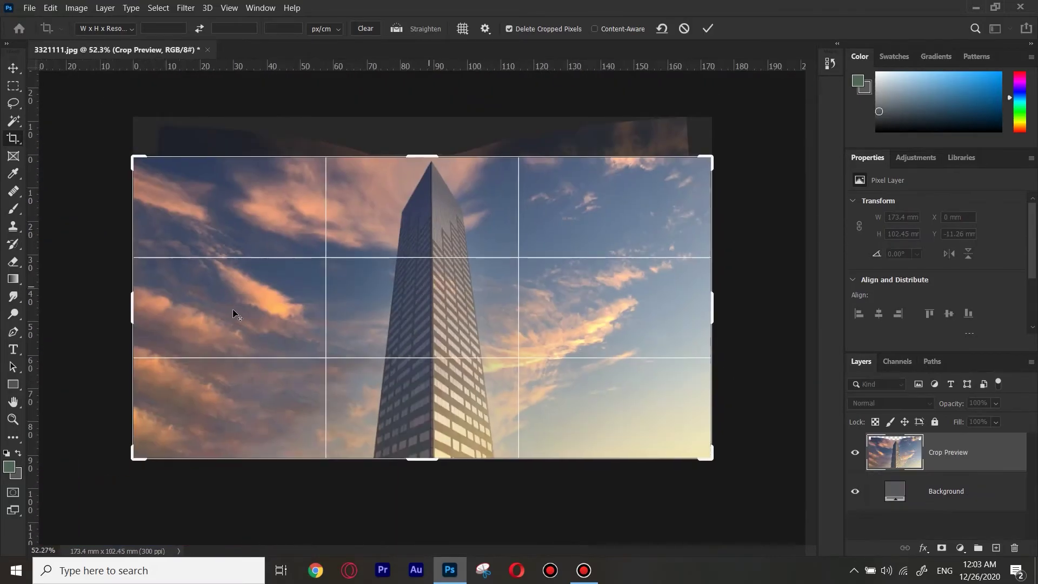
Step: Pull both side edges of the crop inward and adjust the framing so the tower sits near the center
left_click_drag(133, 304, 173, 304)
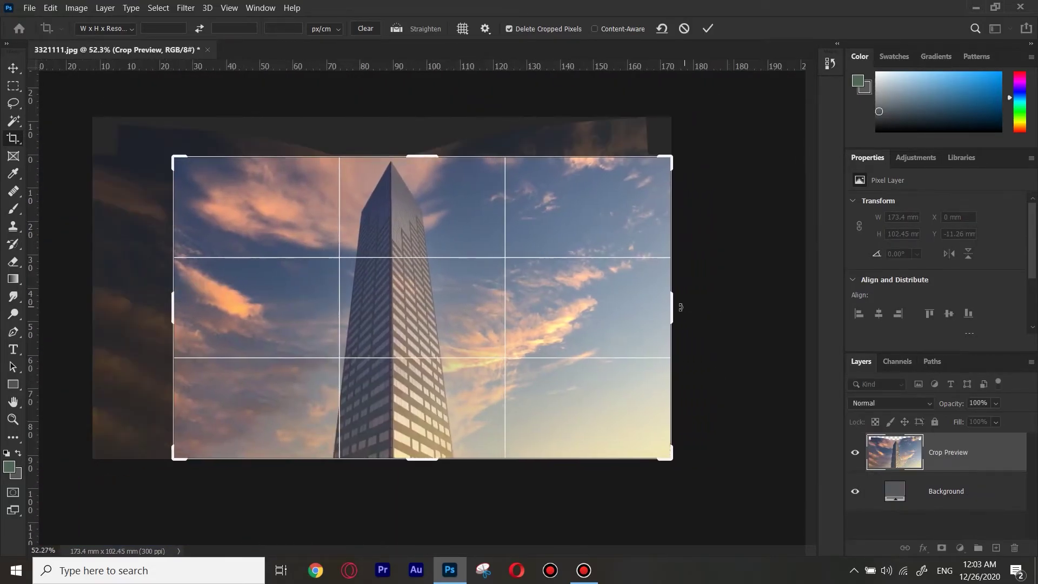
left_click_drag(673, 305, 659, 307)
left_click_drag(190, 304, 171, 304)
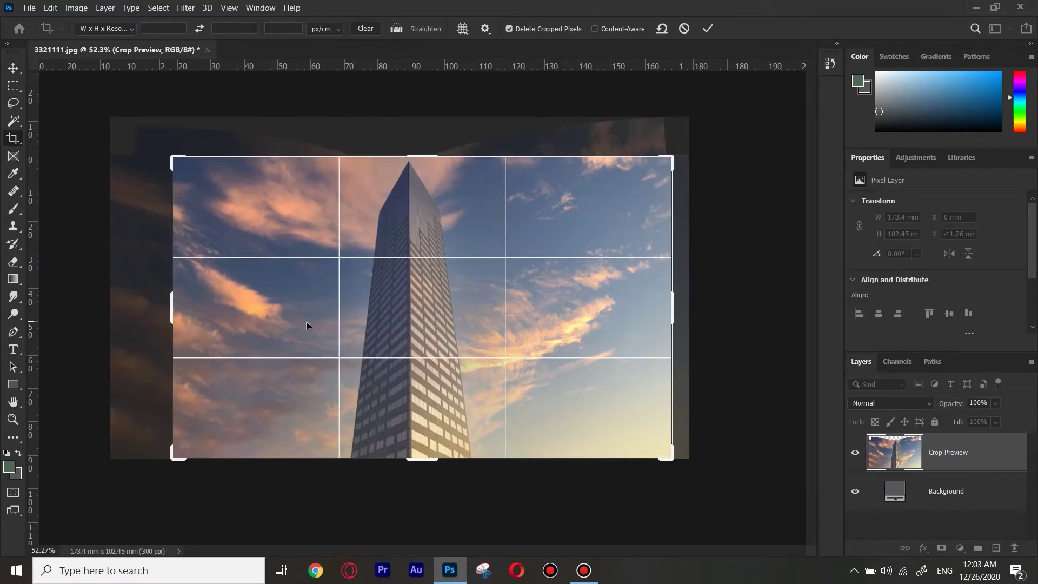
left_click_drag(309, 325, 320, 326)
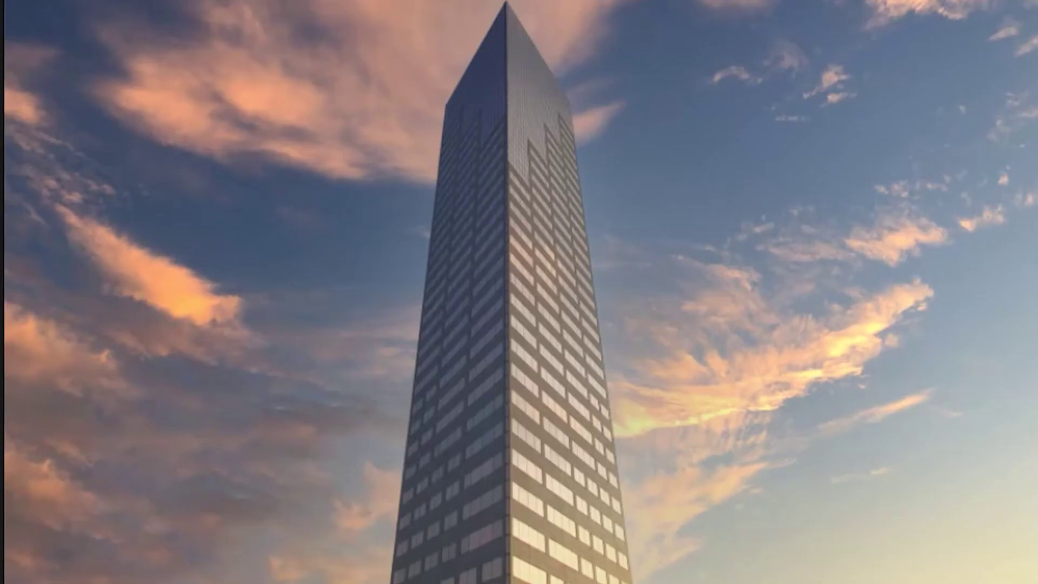